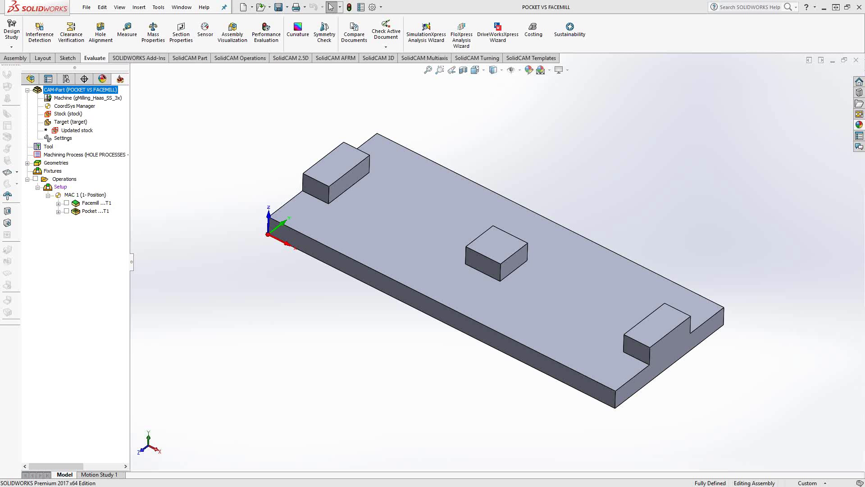
Open the Facemill operation's settings and start a new face-milling geometry, facemill2
{"action": "middle_click_drag", "start_coordinate": [341, 299], "coordinate": [317, 262]}
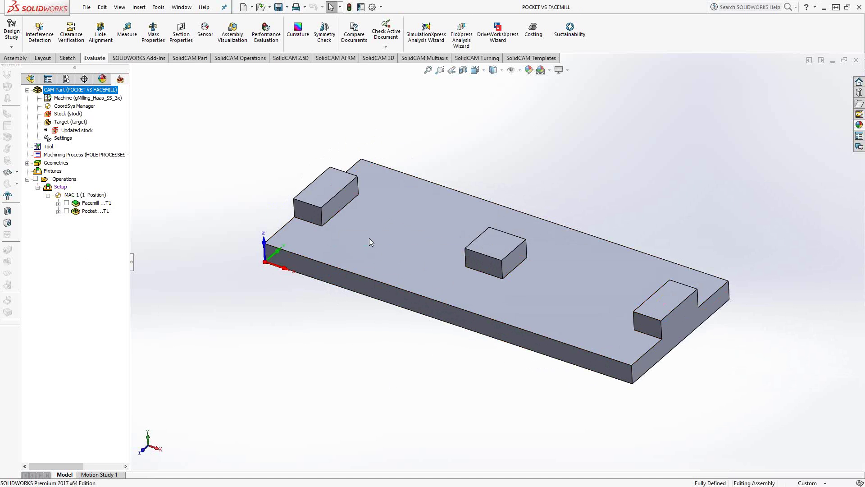
{"action": "left_click", "coordinate": [86, 203]}
{"action": "double_click", "coordinate": [85, 203]}
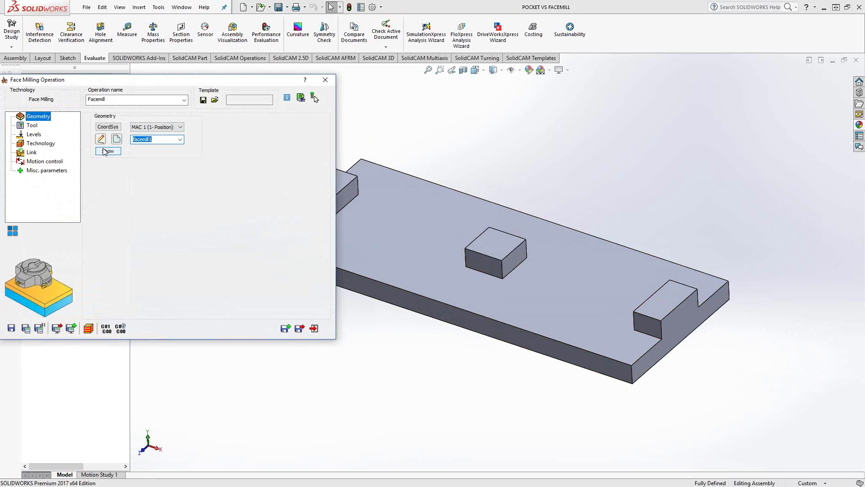
{"action": "left_click", "coordinate": [117, 141]}
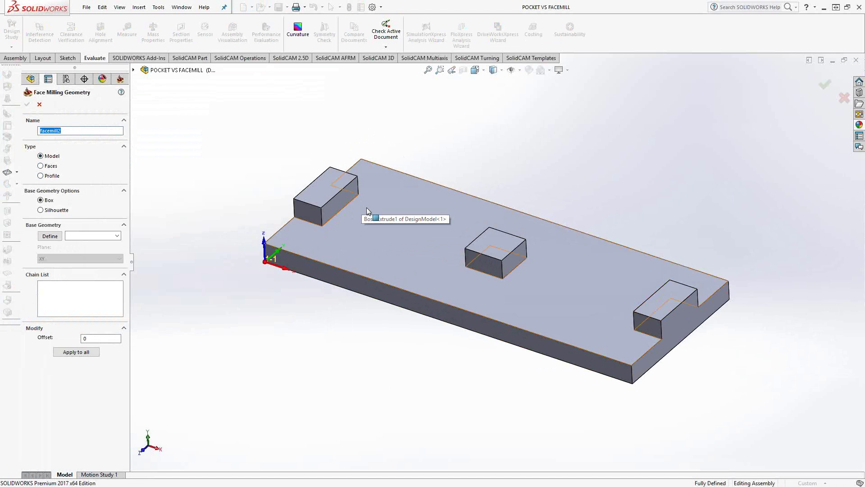
Switch facemill2 to Profile type and chain the plate's outer top boundary at constant Z
{"action": "left_click", "coordinate": [50, 176]}
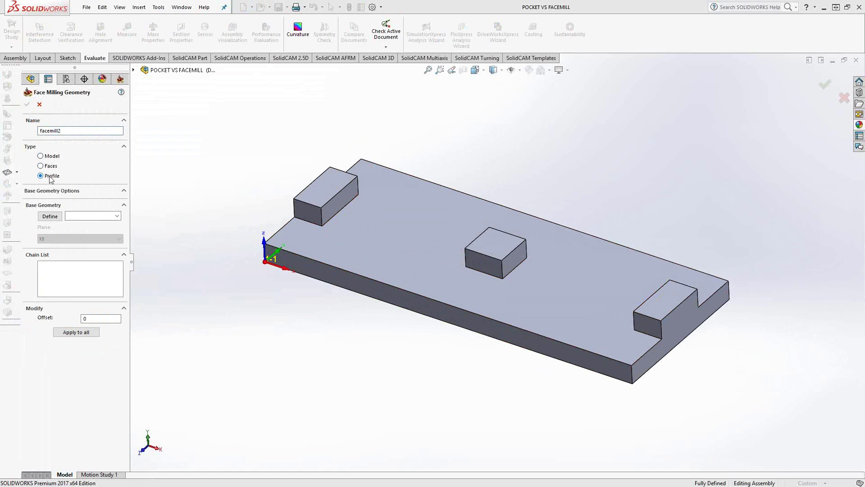
{"action": "left_click", "coordinate": [50, 216]}
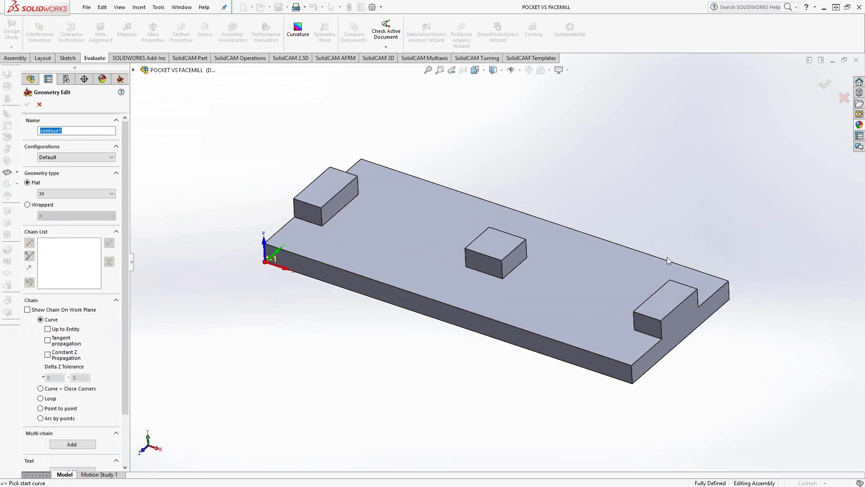
{"action": "left_click", "coordinate": [650, 258]}
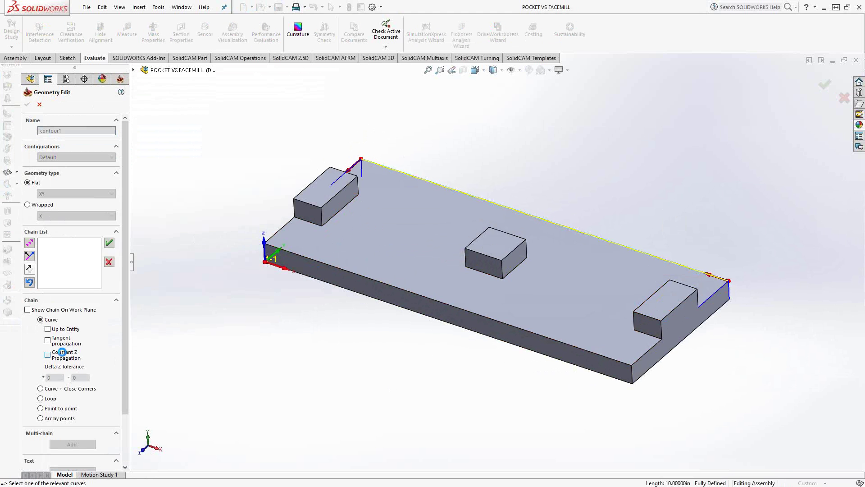
{"action": "left_click", "coordinate": [62, 351]}
{"action": "left_click", "coordinate": [325, 167]}
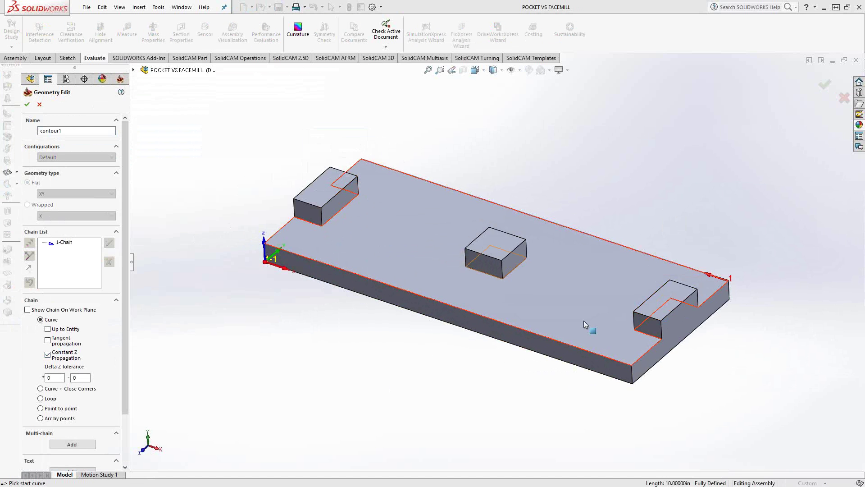
Add the loop around the centre boss's base as a second chain and accept the profile
{"action": "left_click", "coordinate": [494, 284]}
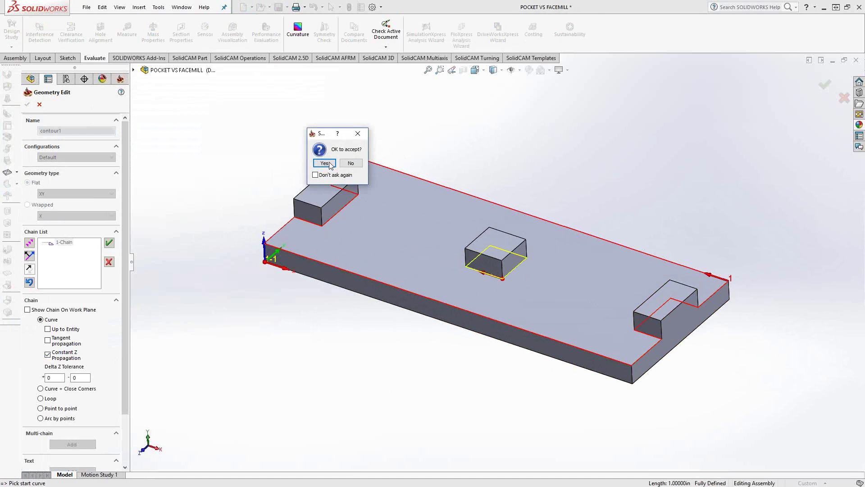
{"action": "left_click", "coordinate": [325, 163]}
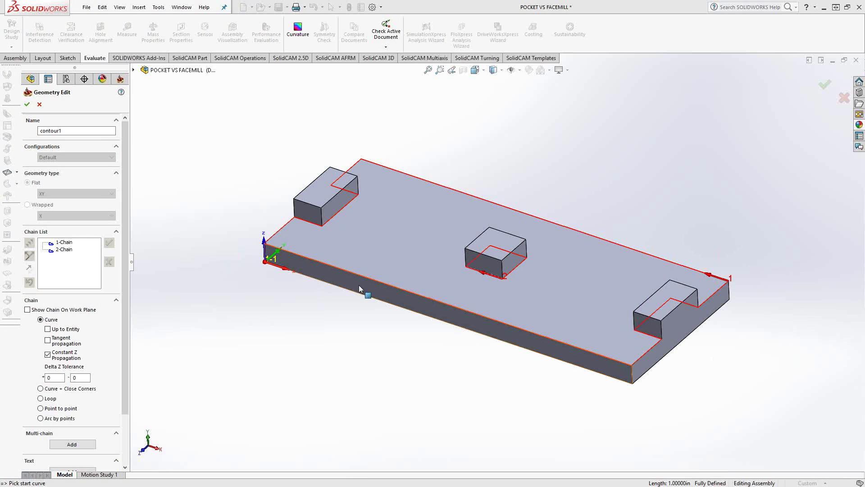
{"action": "left_click", "coordinate": [27, 104]}
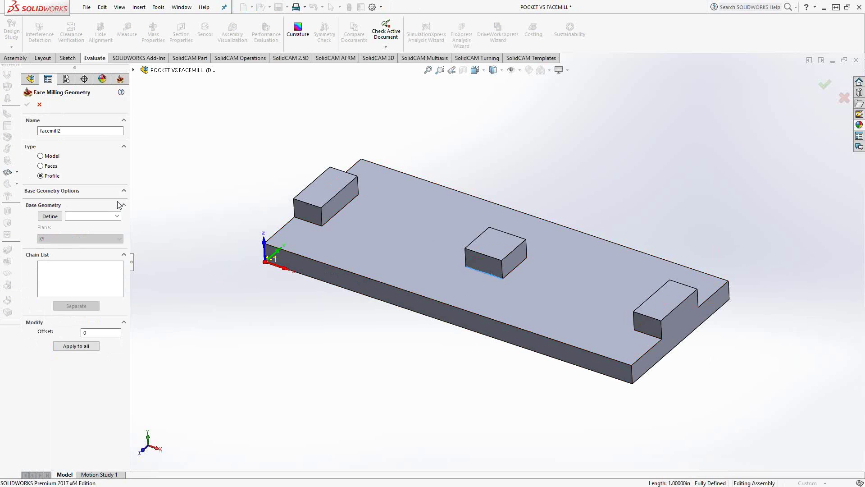
Cancel facemill2, review the Facemill tool, levels and hatch technology pages, and close the dialog
{"action": "left_click", "coordinate": [39, 104]}
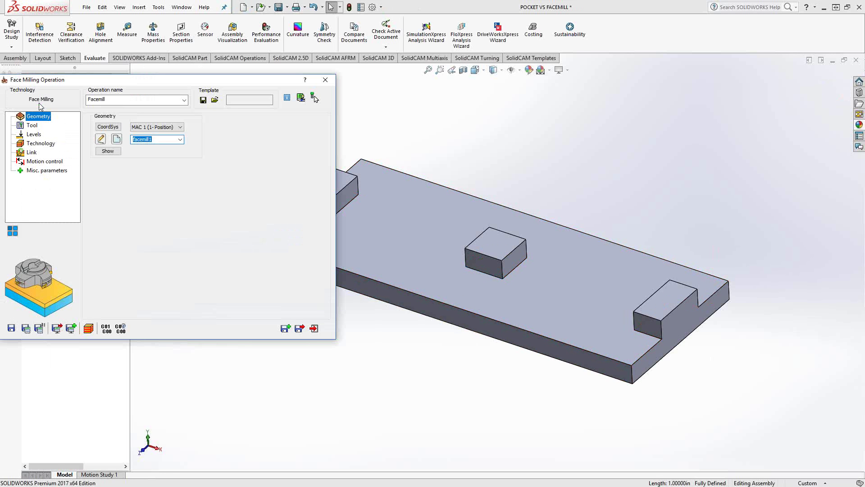
{"action": "left_click", "coordinate": [37, 126]}
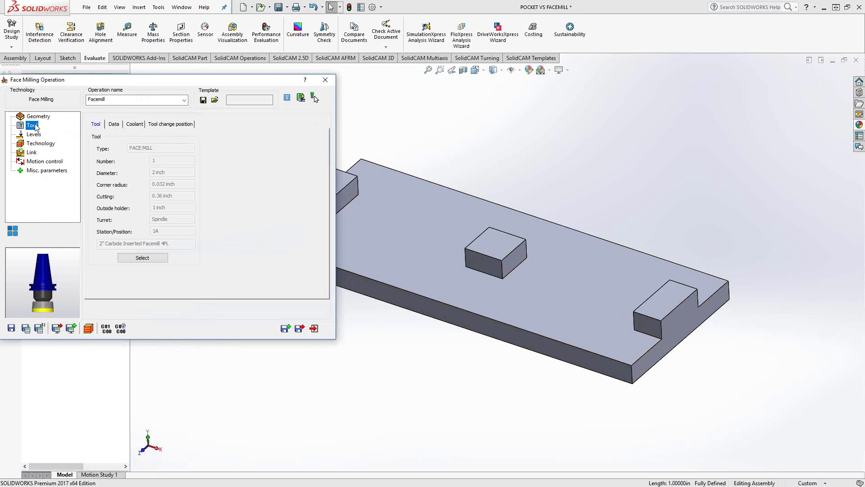
{"action": "left_click", "coordinate": [33, 136]}
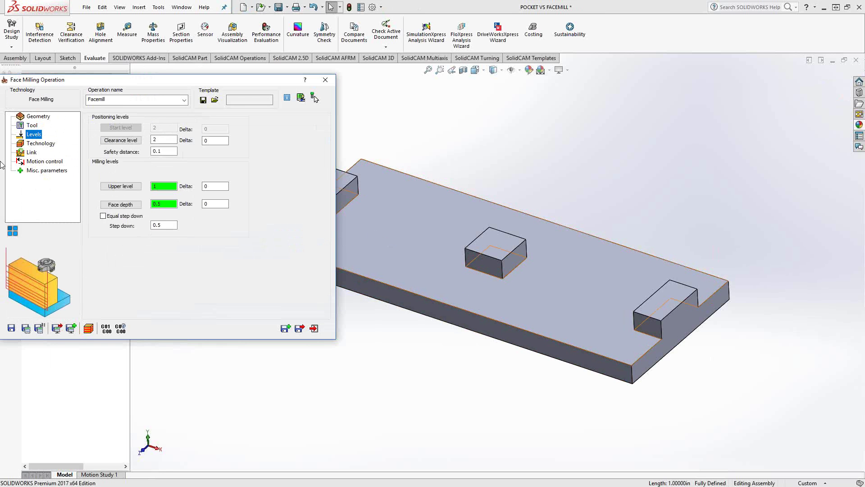
{"action": "left_click", "coordinate": [41, 143]}
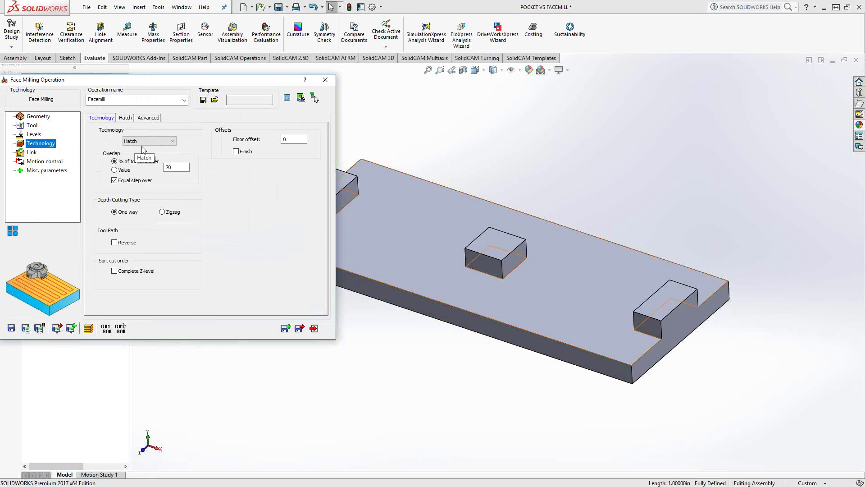
{"action": "left_click", "coordinate": [314, 328]}
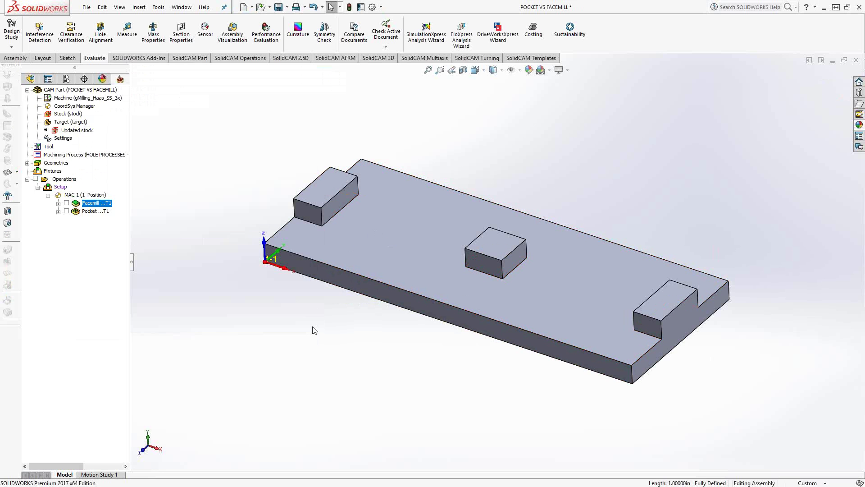
Show the Facemill toolpath and view the plate in wireframe, then return to shaded
{"action": "left_click", "coordinate": [67, 203]}
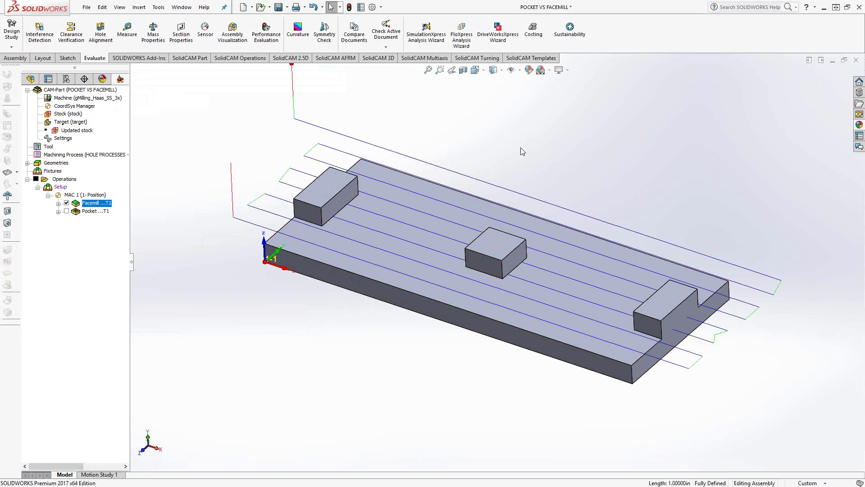
{"action": "left_click", "coordinate": [501, 75]}
{"action": "left_click", "coordinate": [494, 132]}
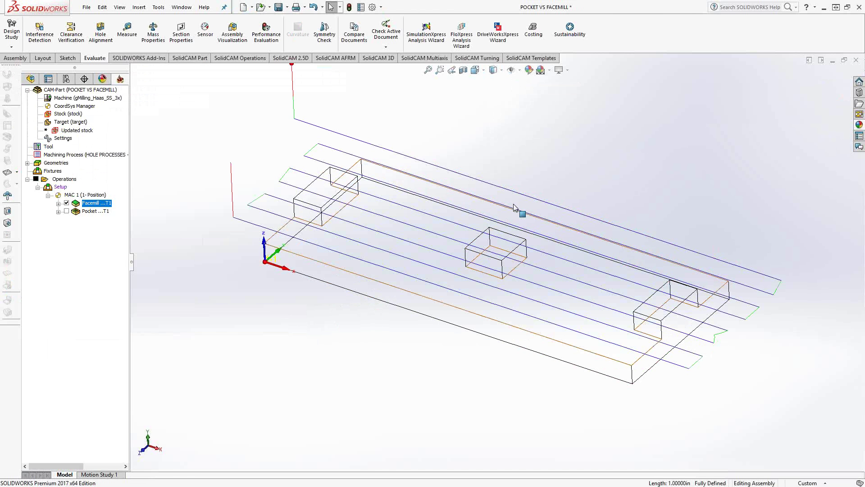
{"action": "left_click", "coordinate": [502, 73]}
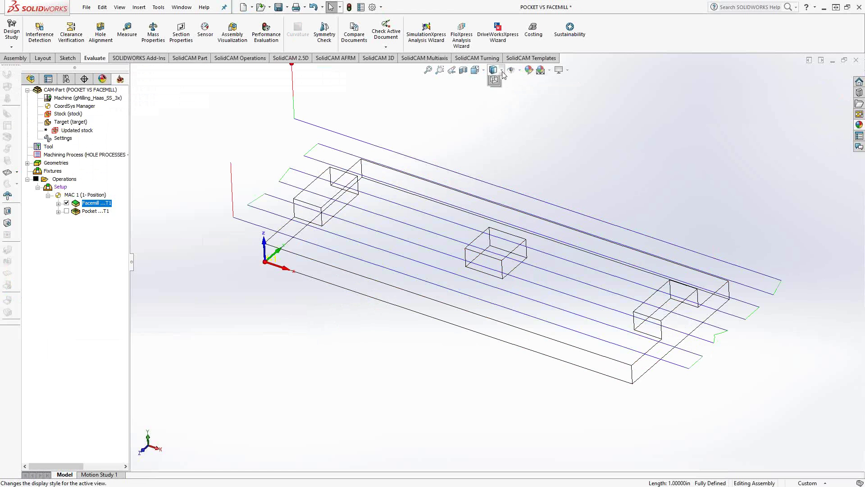
{"action": "left_click", "coordinate": [495, 90]}
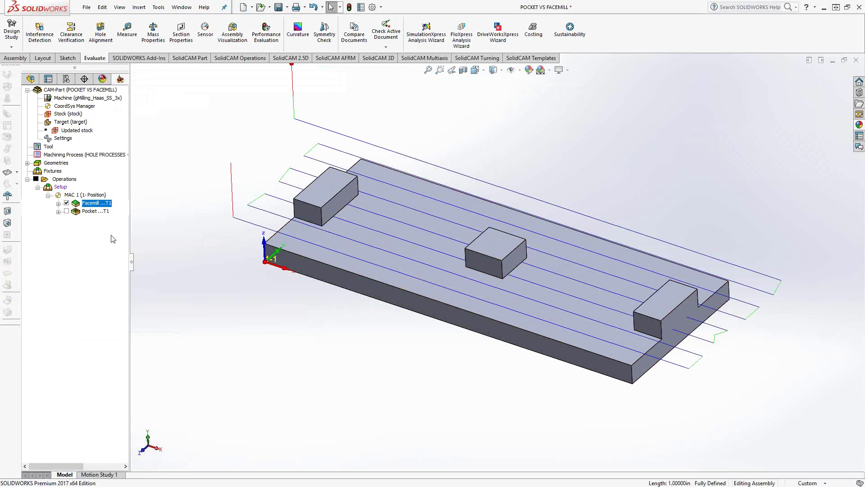
Toggle the Facemill toolpath off and on, leaving it hidden, and select Pocket ...T1
{"action": "left_click", "coordinate": [67, 203]}
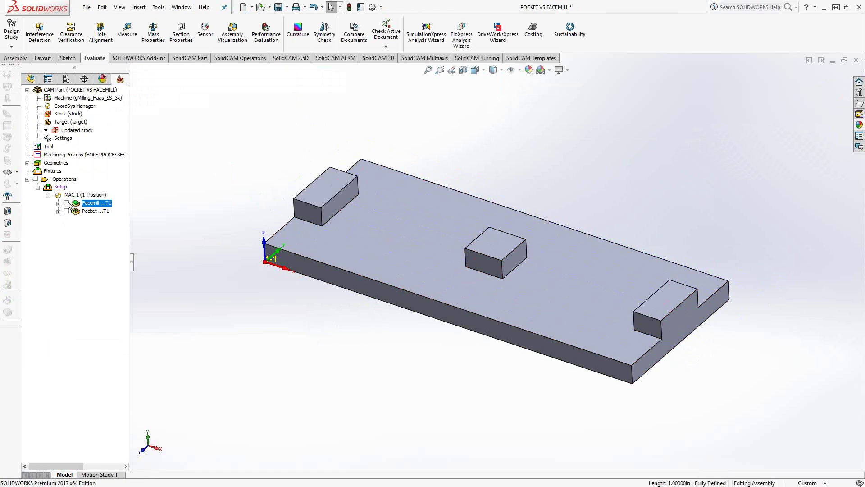
{"action": "left_click", "coordinate": [67, 203]}
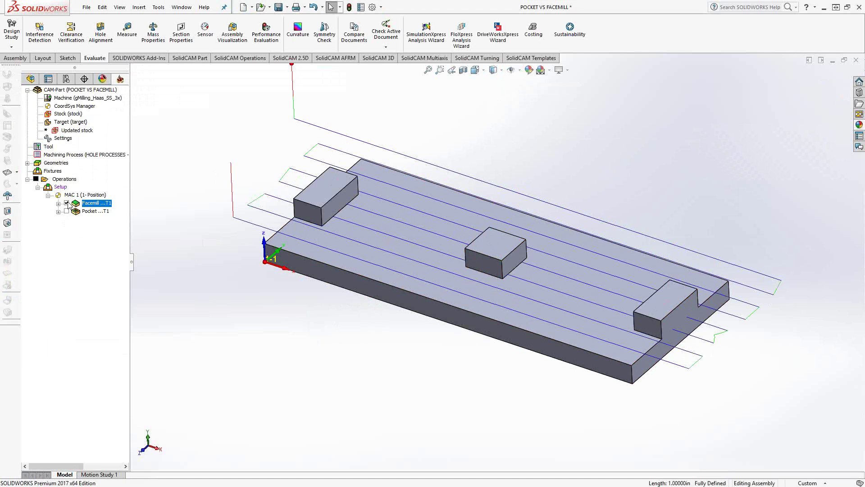
{"action": "left_click", "coordinate": [67, 203]}
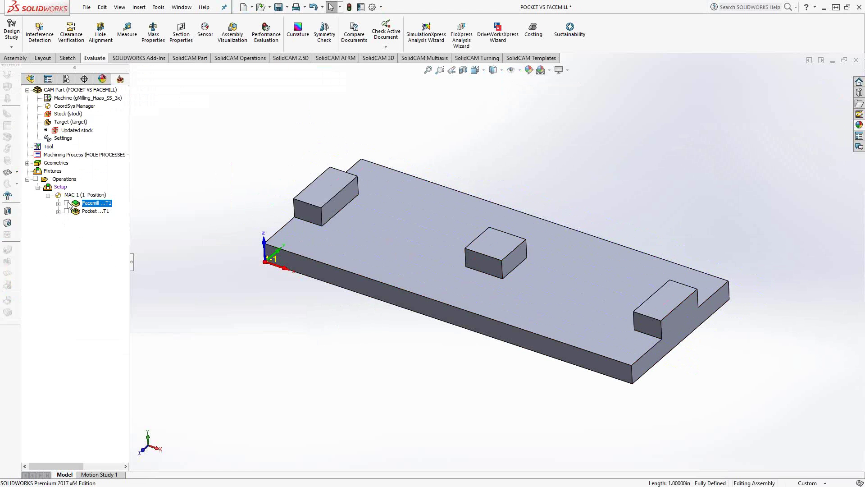
{"action": "left_click", "coordinate": [83, 211]}
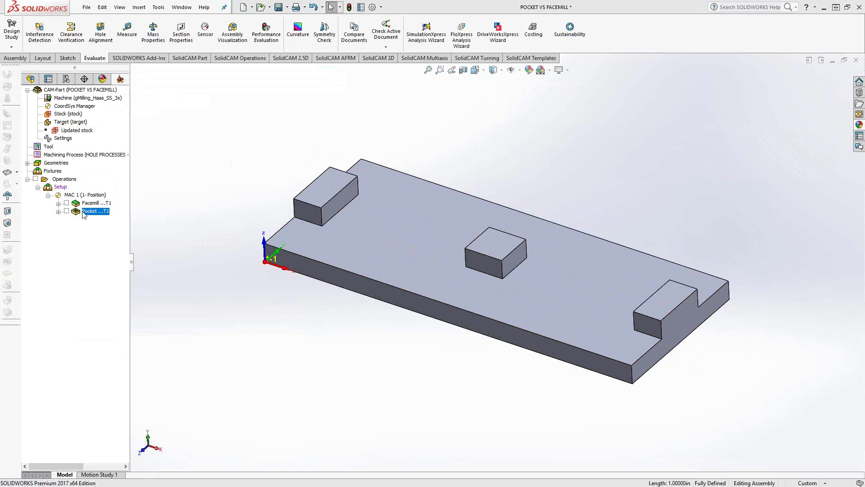
Open the Pocket operation's Geometry page and preview its contour around the bosses and plate edge
{"action": "double_click", "coordinate": [84, 211]}
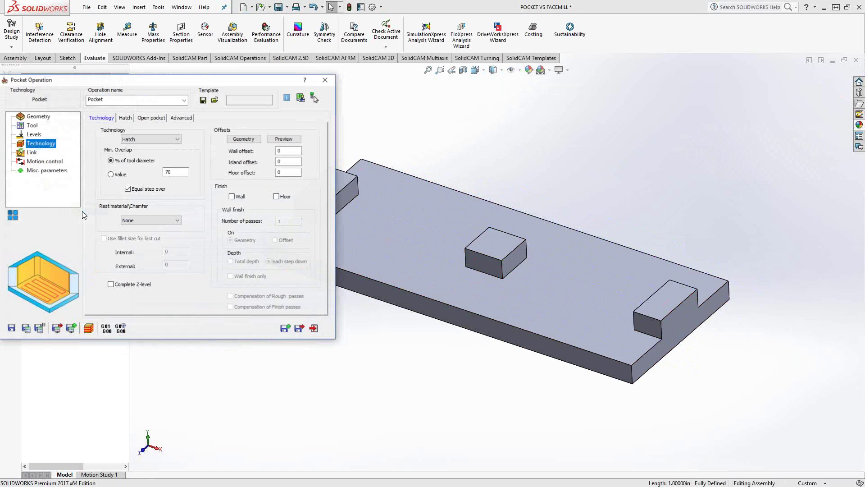
{"action": "left_click", "coordinate": [39, 116]}
{"action": "left_click", "coordinate": [110, 153]}
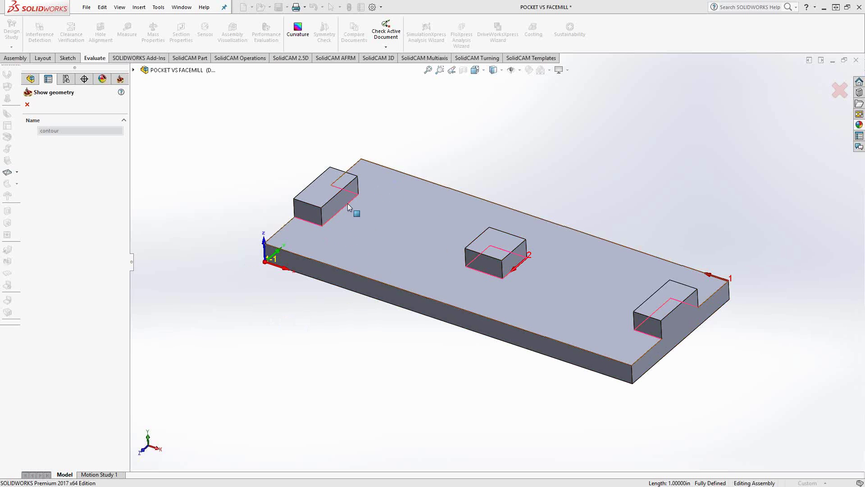
{"action": "left_click", "coordinate": [27, 104]}
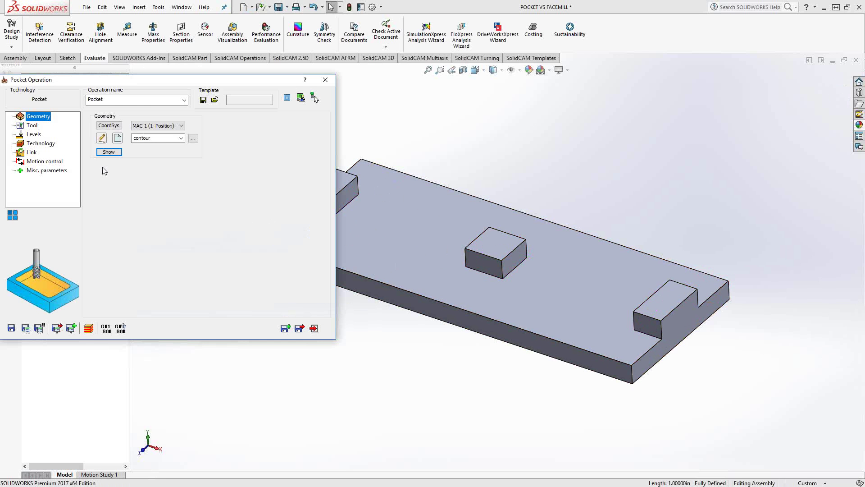
Review Pocket's tool, levels, Hatch technology and 10% open-pocket extension, then exit unchanged
{"action": "left_click", "coordinate": [29, 126]}
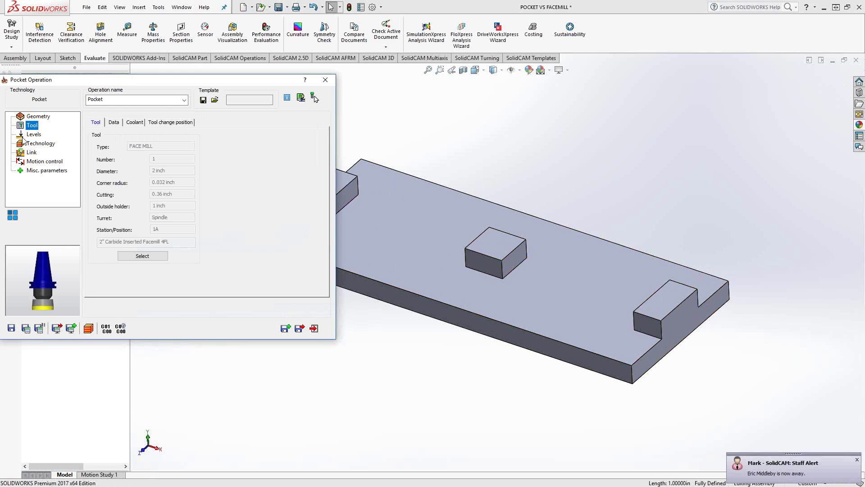
{"action": "left_click", "coordinate": [29, 134]}
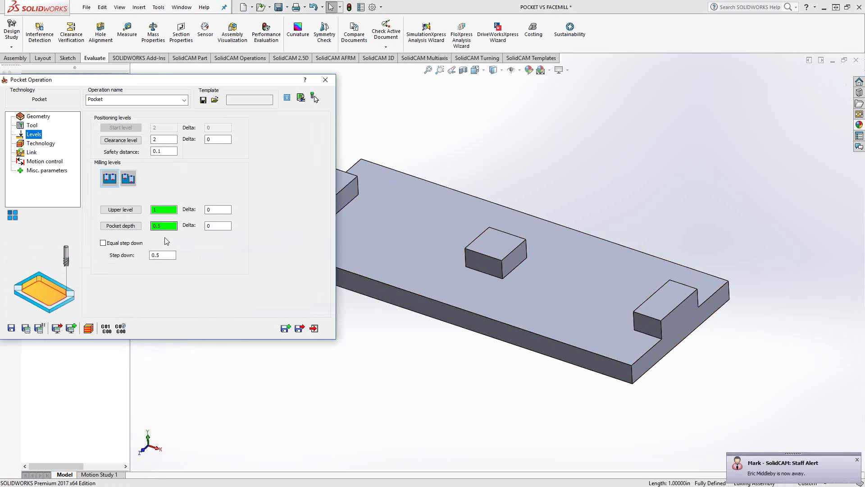
{"action": "left_click", "coordinate": [40, 144]}
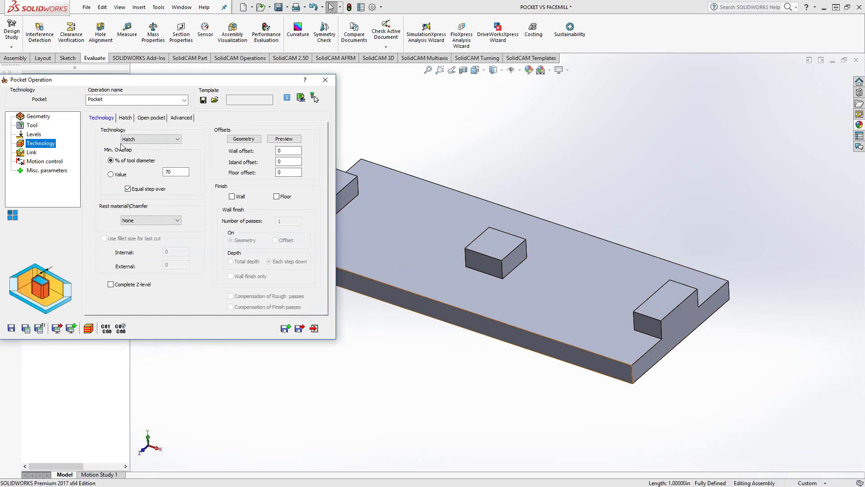
{"action": "left_click", "coordinate": [147, 118]}
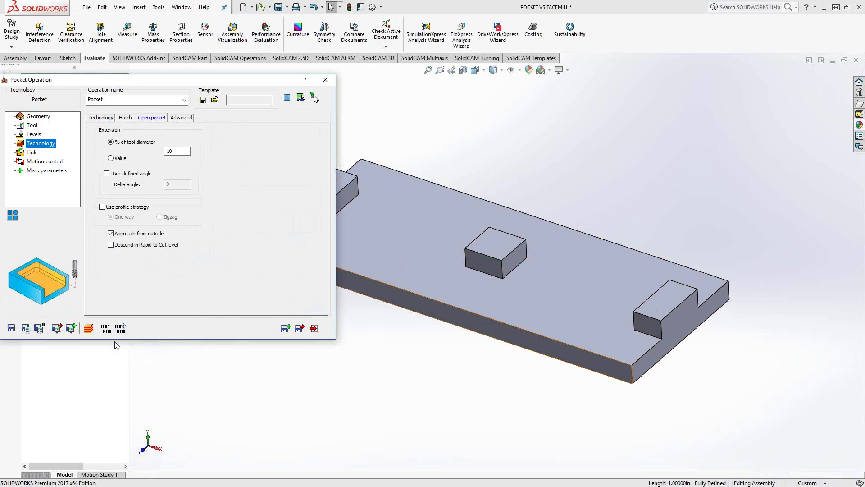
{"action": "left_click", "coordinate": [314, 329]}
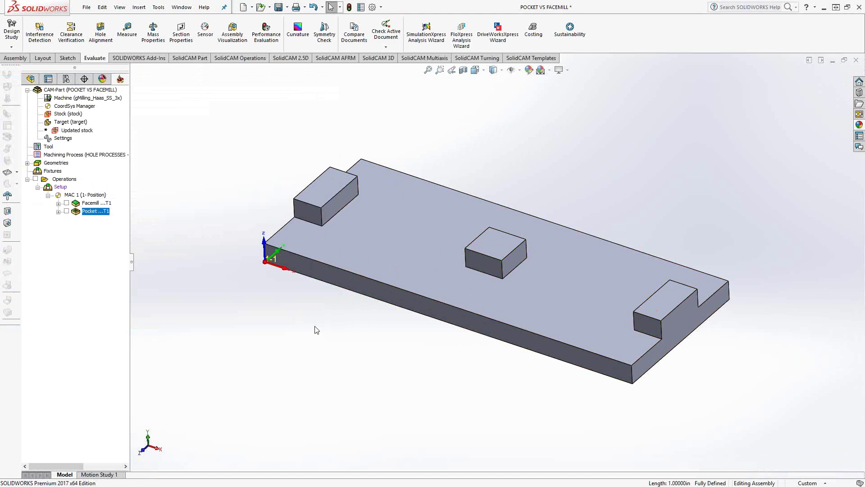
Turn on the Pocket ...T1 checkbox to show its toolpath over the plate
{"action": "left_click", "coordinate": [67, 211]}
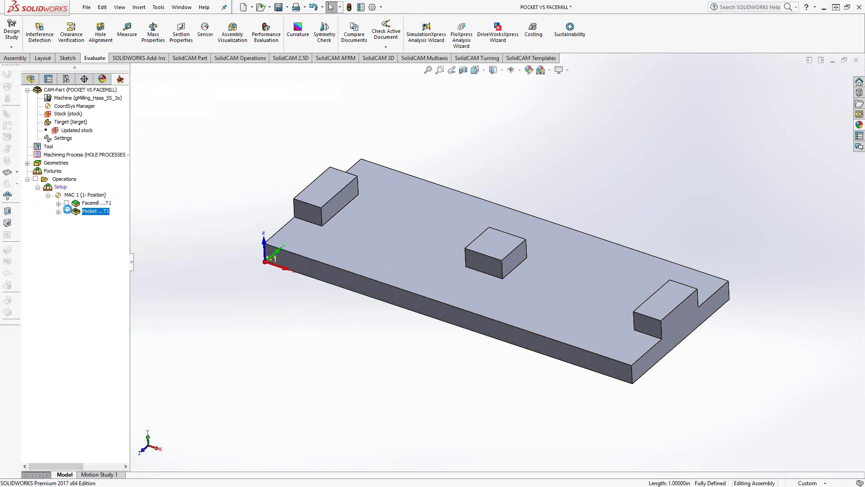